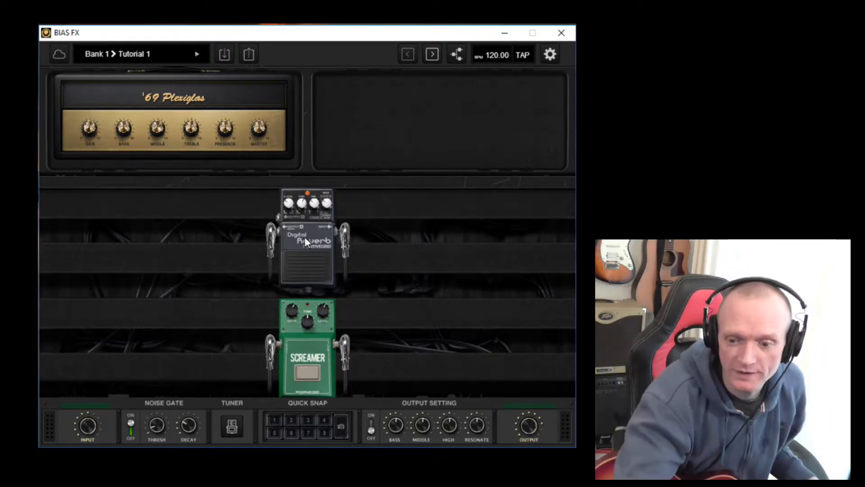
Enlarge the Digital Reverb pedal, adjust its effect level and tone knobs, and return to the pedalboard.
mouse_move(286, 204)
left_mouse_down()
mouse_move(283, 219)
mouse_move(285, 211)
left_mouse_up()
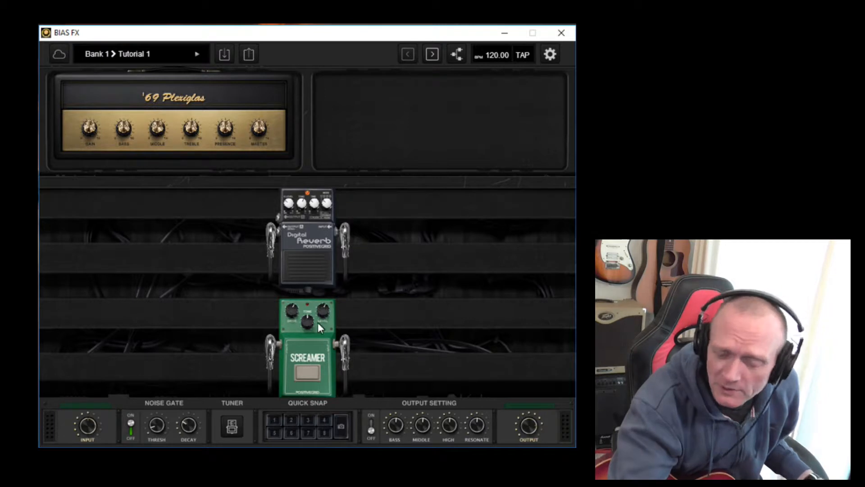
left_click(318, 238)
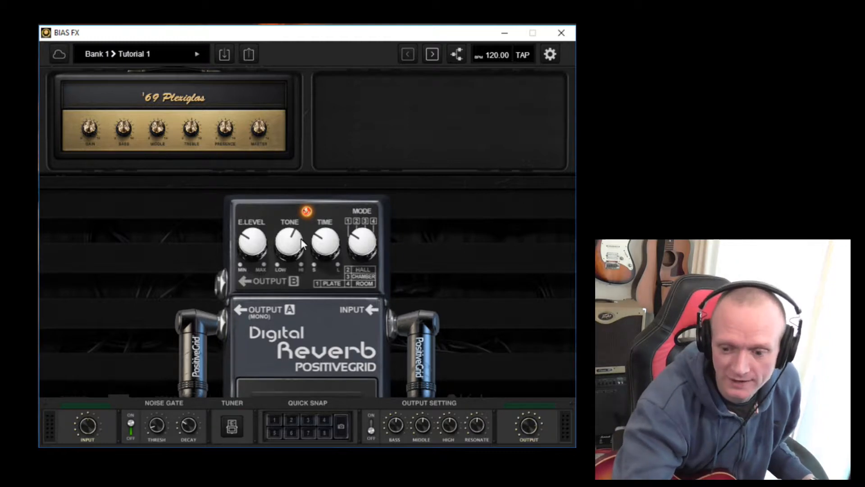
left_click_drag(240, 244, 231, 236)
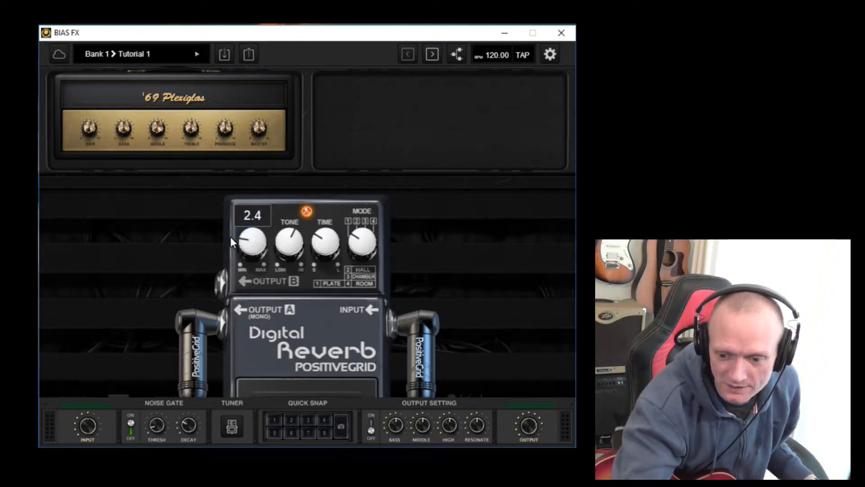
left_click_drag(285, 215, 284, 220)
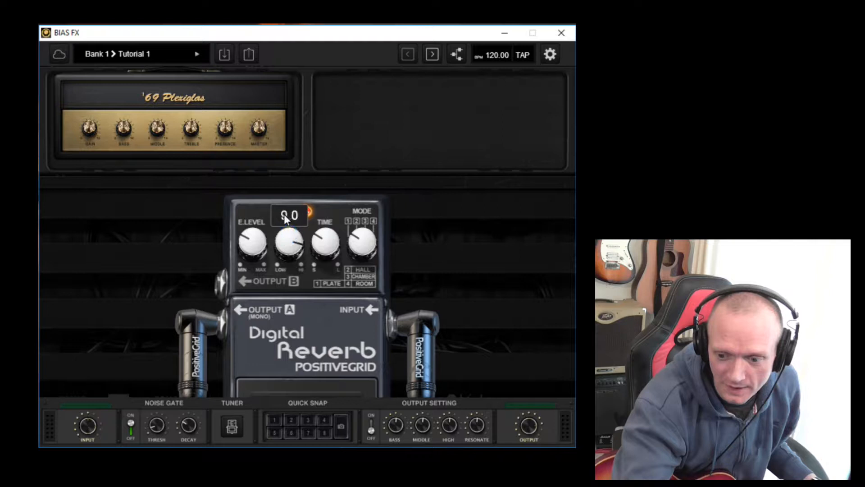
left_click(476, 216)
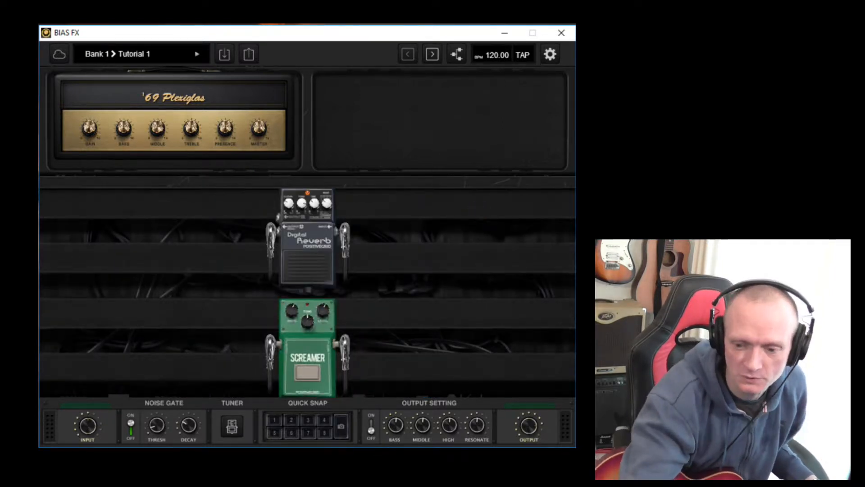
Enlarge the Screamer pedal, turn down its drive and tone knobs, and return to the pedalboard.
left_click(320, 331)
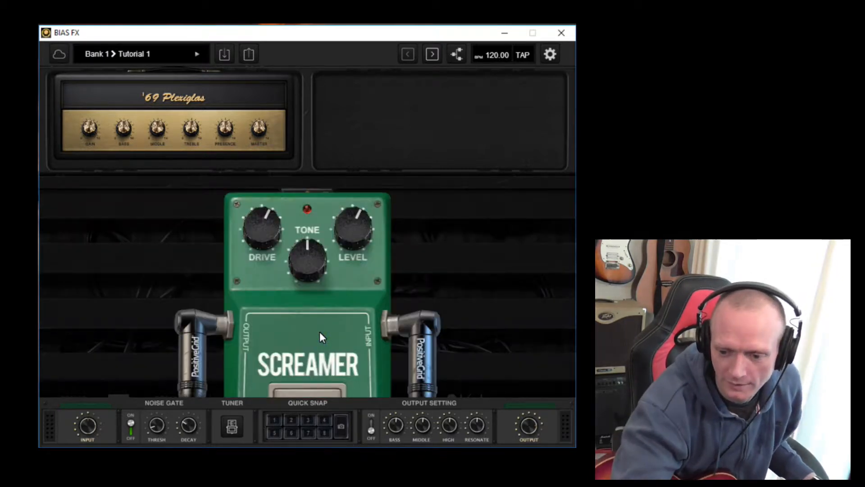
left_click_drag(256, 222, 258, 239)
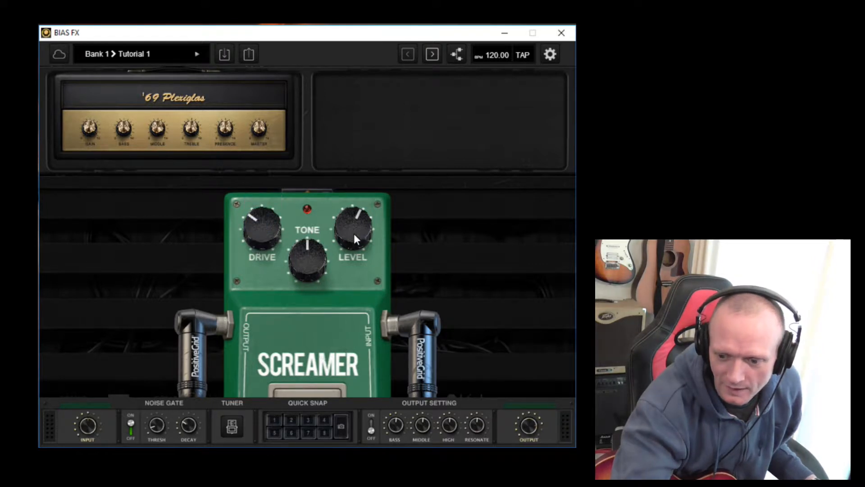
mouse_move(299, 259)
left_mouse_down()
mouse_move(297, 280)
mouse_move(302, 248)
left_mouse_up()
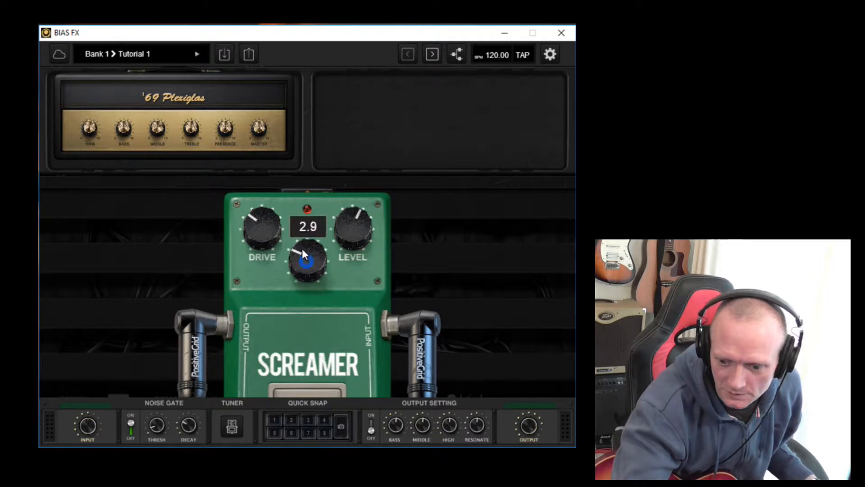
left_click(170, 244)
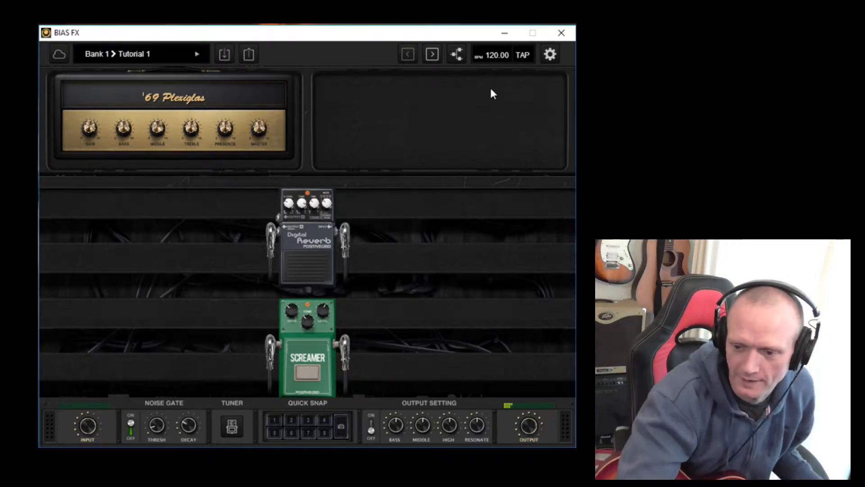
Examine the signal path view and the rack section beside the pedalboard.
left_click(456, 61)
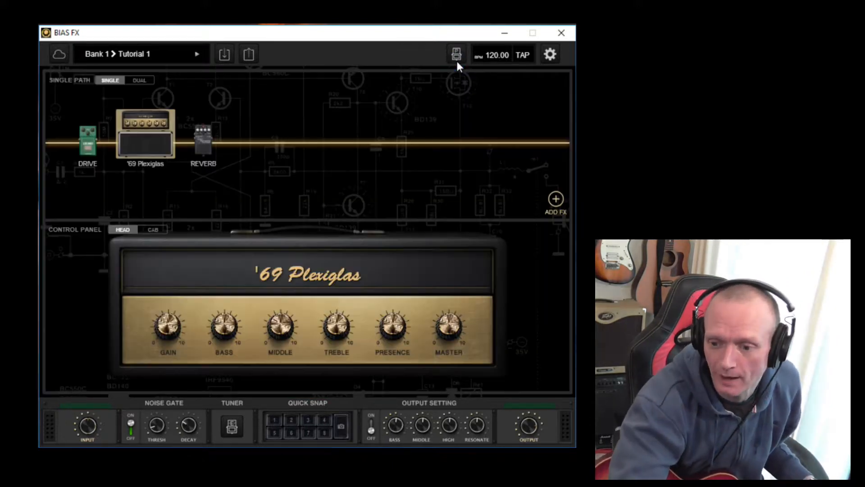
left_click(455, 55)
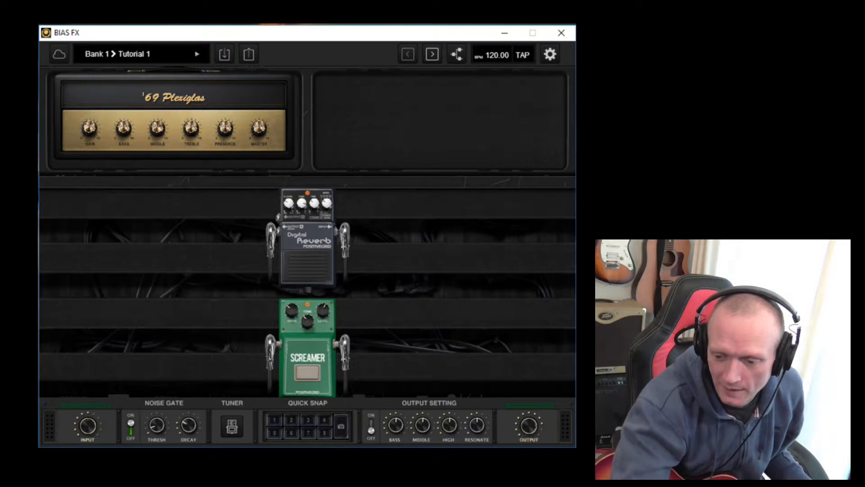
left_click_drag(547, 263, 131, 280)
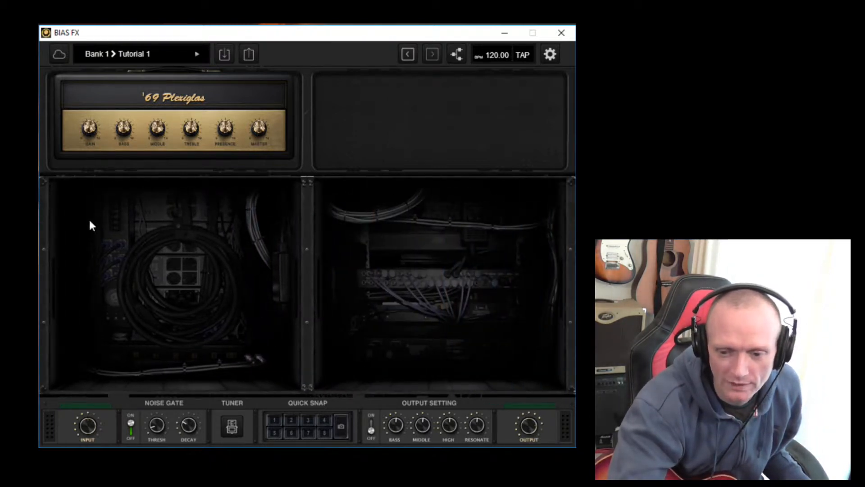
left_click_drag(173, 261, 383, 277)
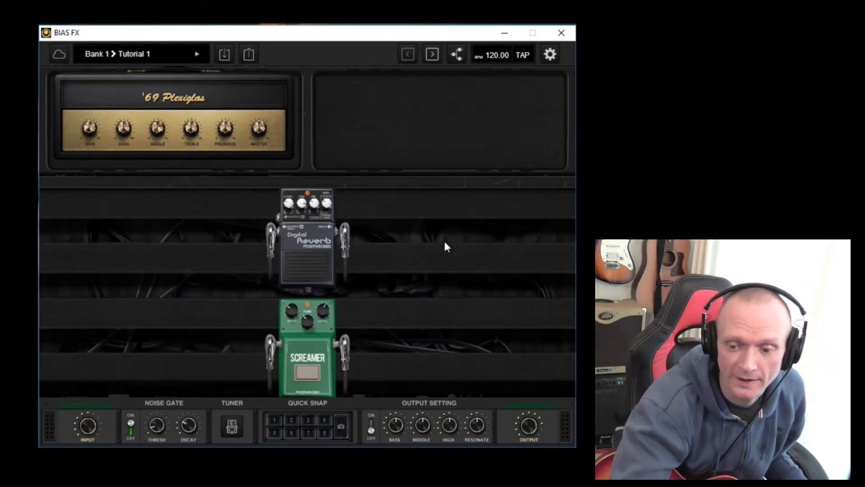
left_click_drag(528, 231, 504, 251)
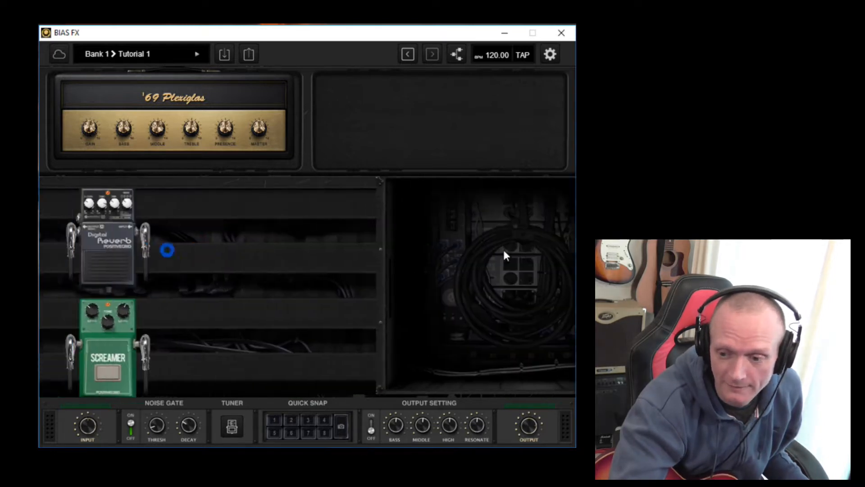
Add a Tube Compressor from the Comp effects to the signal path after the reverb.
left_click(457, 53)
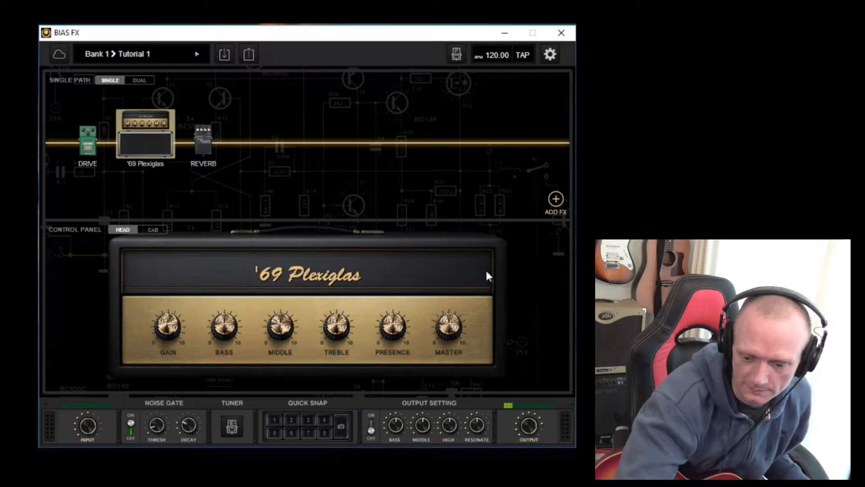
left_click(556, 198)
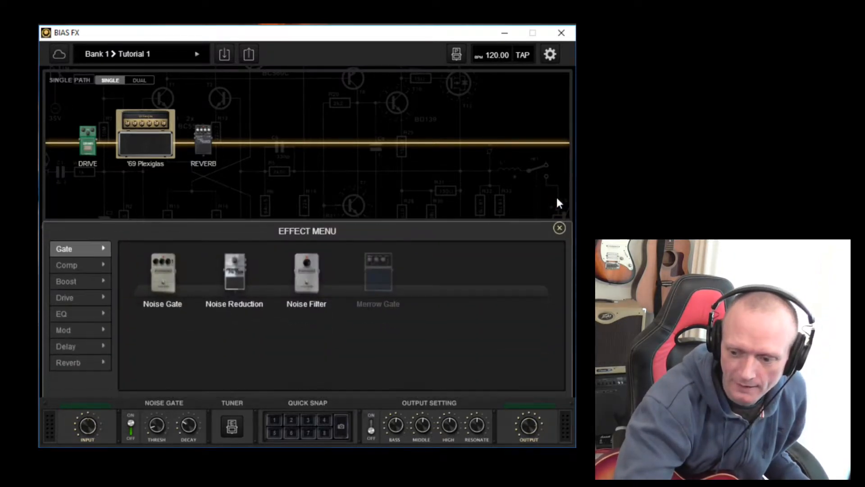
left_click(88, 266)
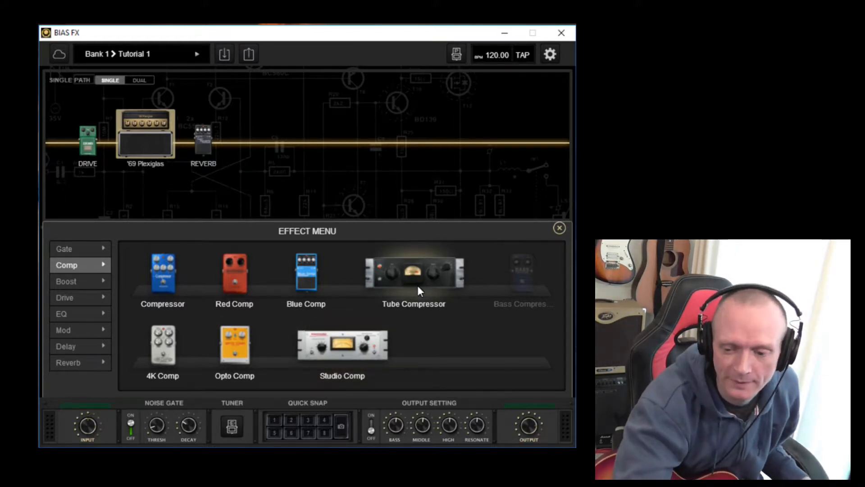
left_click_drag(413, 285, 294, 169)
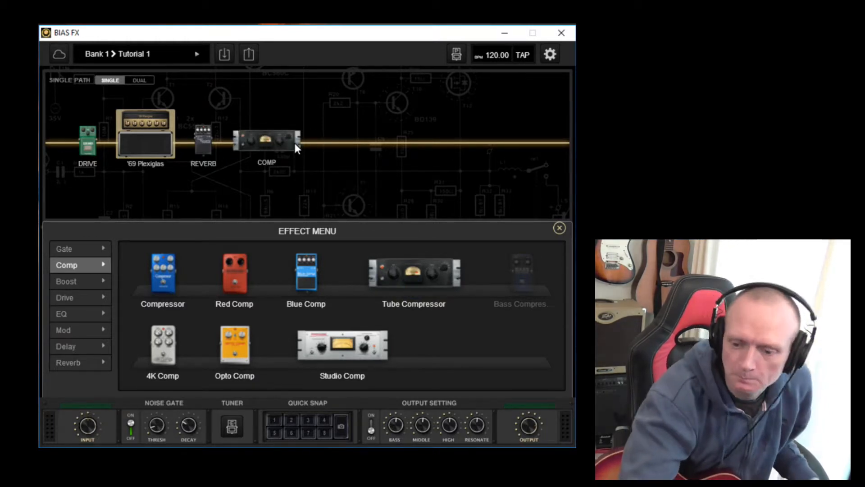
Enlarge the Tube Compressor in the rack, try out its input and output knobs, and close the enlarged view.
left_click(456, 54)
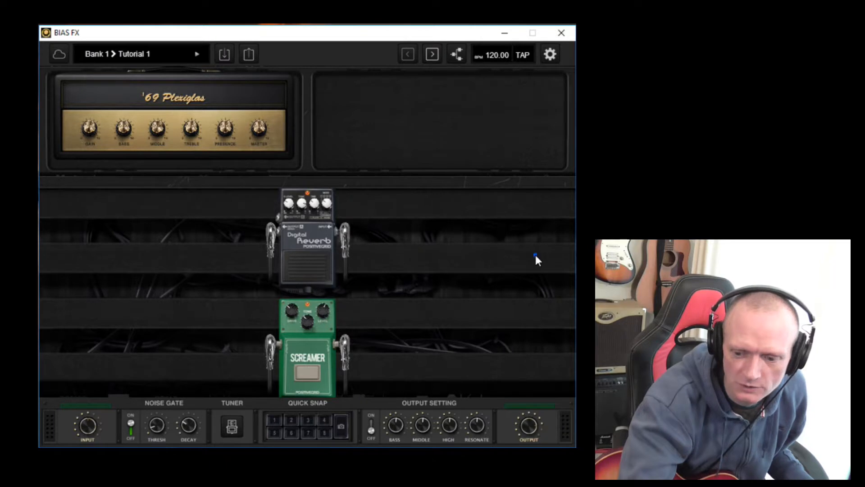
left_click_drag(535, 255, 174, 254)
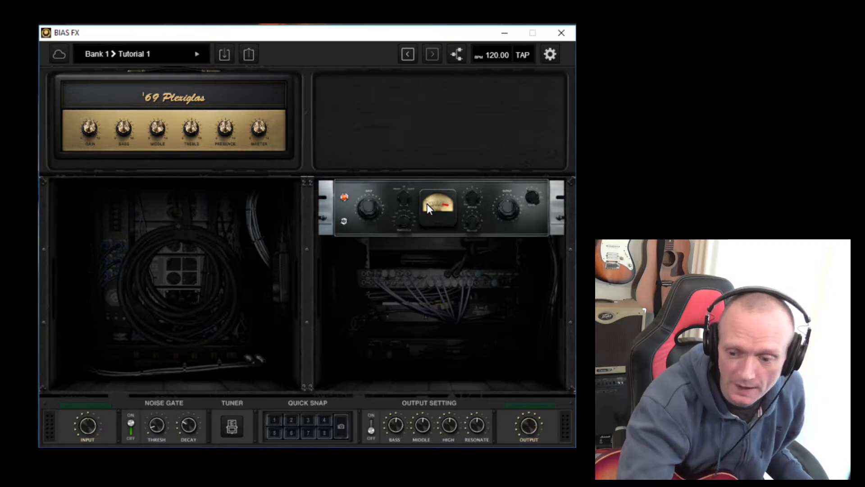
left_click(453, 205)
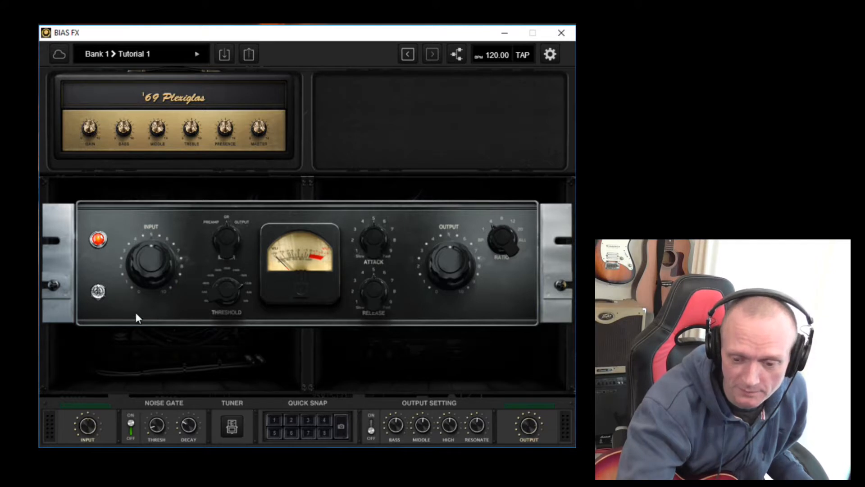
mouse_move(145, 255)
left_mouse_down()
mouse_move(140, 268)
mouse_move(144, 252)
left_mouse_up()
left_click_drag(445, 260, 457, 254)
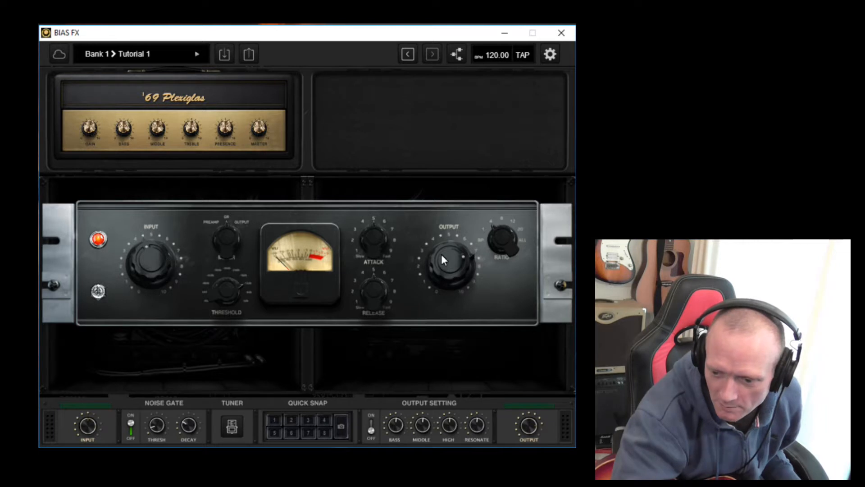
left_click_drag(441, 261, 436, 272)
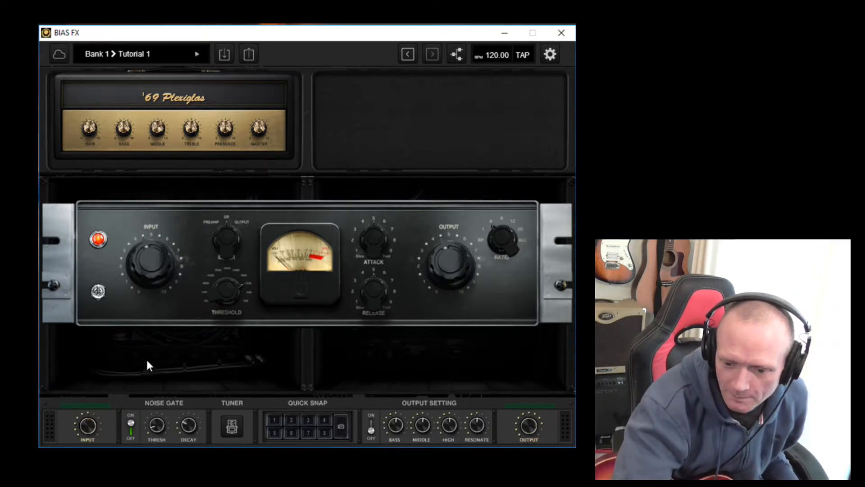
left_click(118, 350)
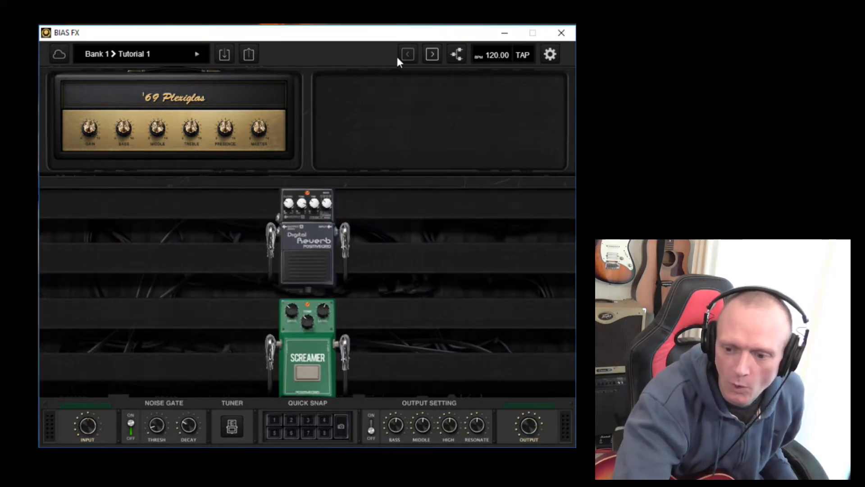
Look at the rack and pedalboard pages, and return to the signal path view with the effect list closed.
left_click(431, 54)
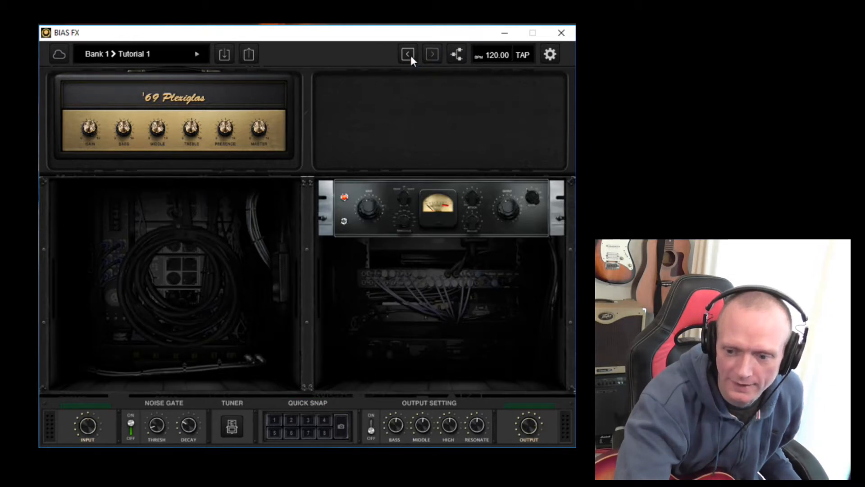
left_click(411, 56)
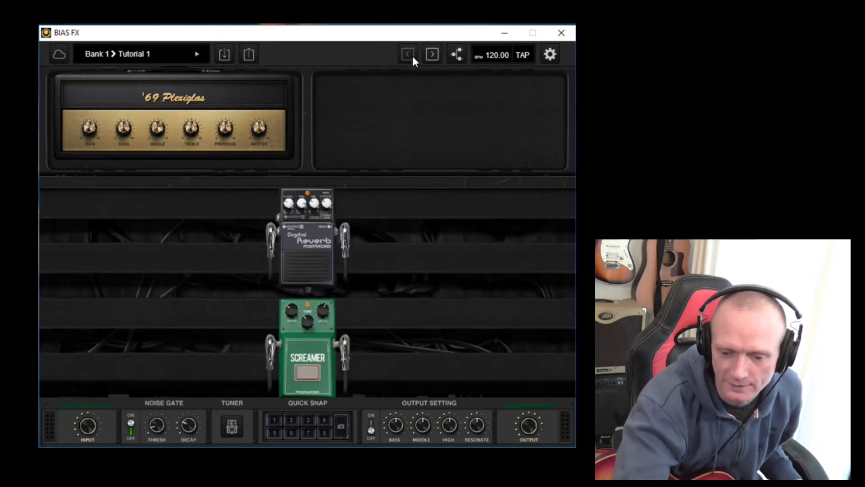
left_click(461, 54)
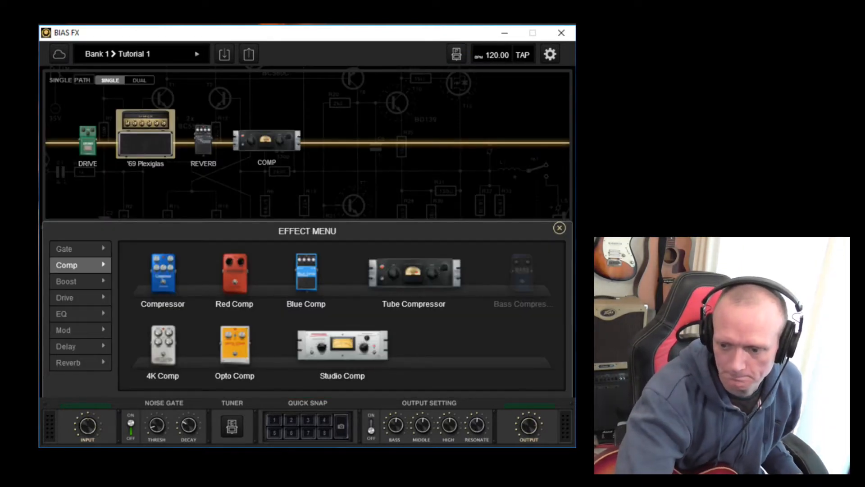
left_click(558, 228)
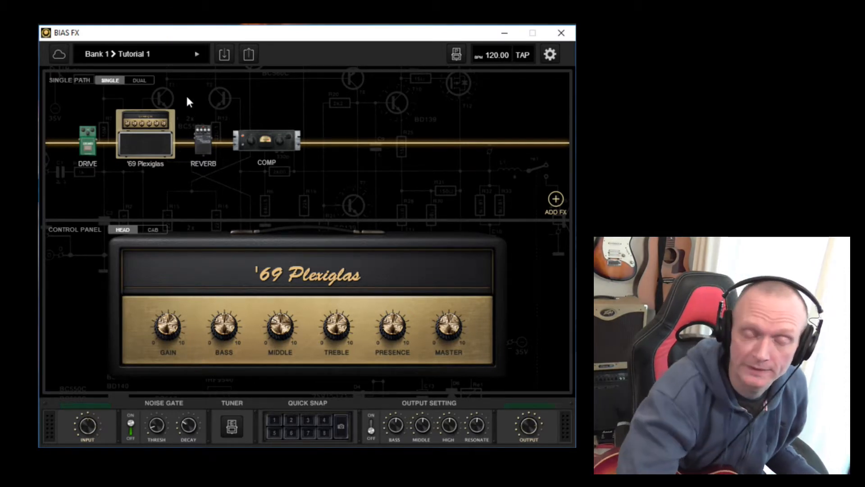
Select the '69 Plexiglas amp and change the signal path from single to dual.
mouse_move(152, 132)
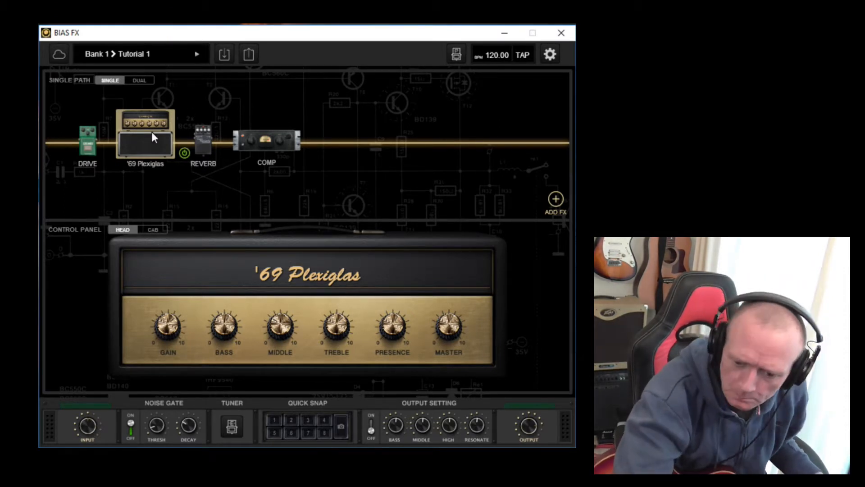
left_click(148, 143)
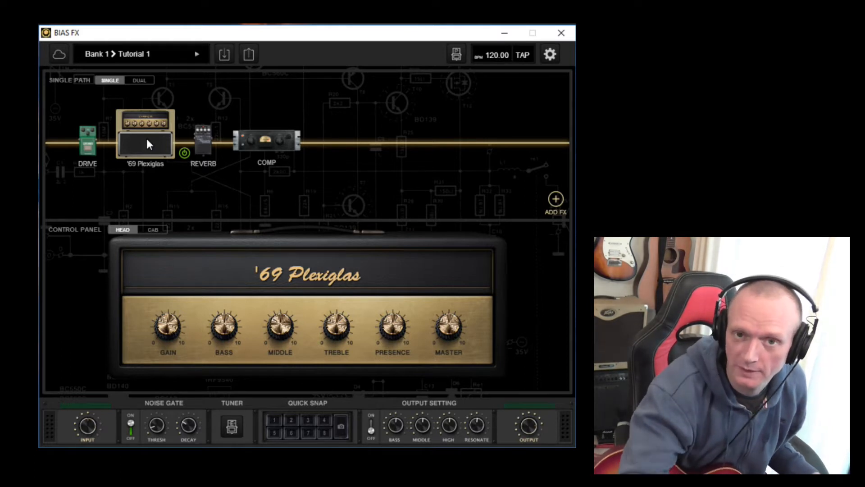
left_click(141, 82)
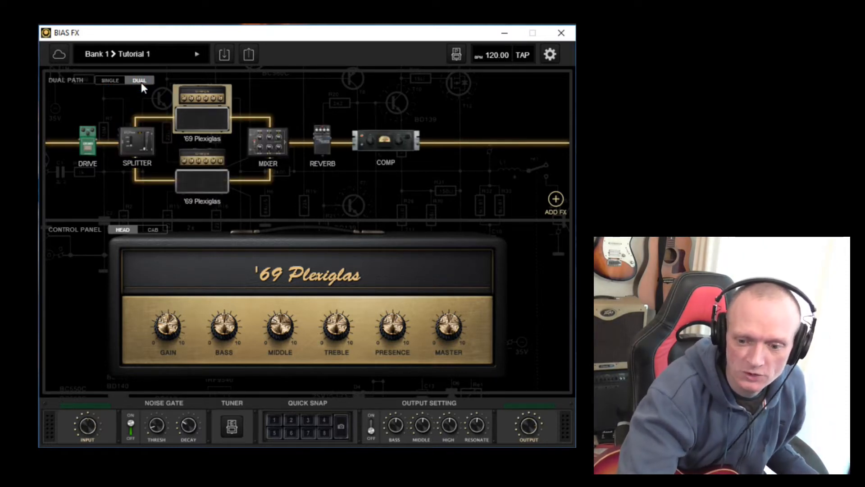
Replace the lower path's '69 Plexiglas amp with the British OR30 from the Crunch amps.
left_click(198, 180)
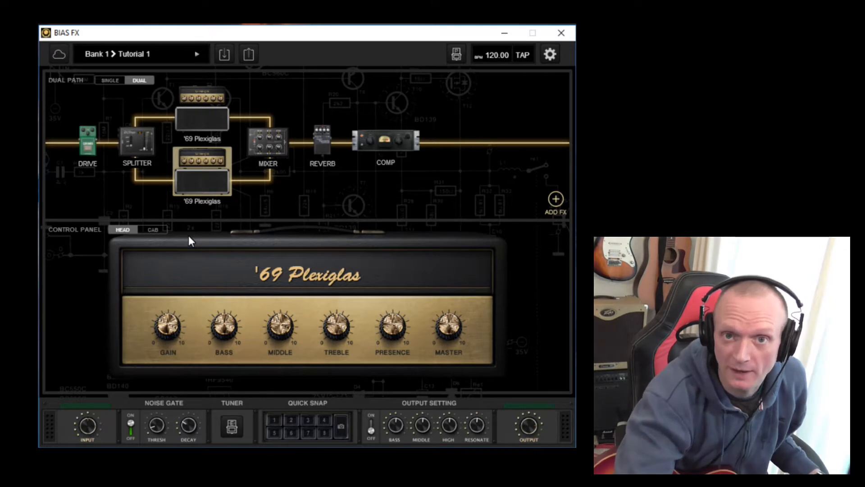
right_click(208, 180)
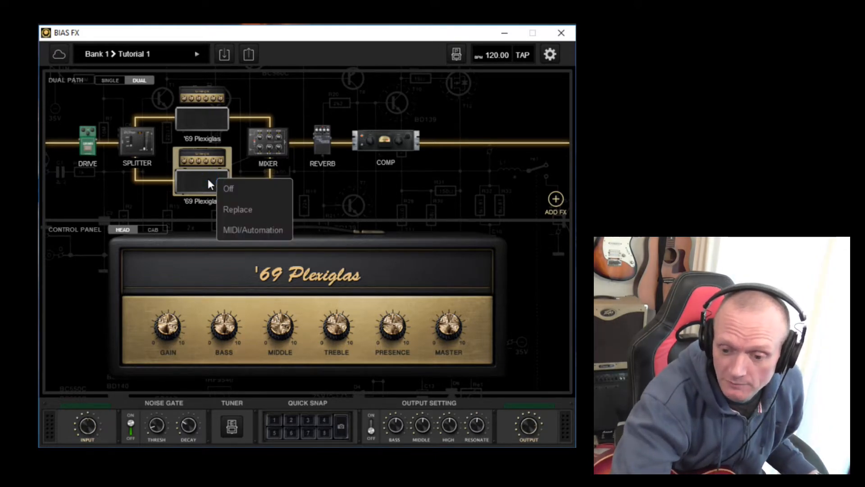
left_click(234, 215)
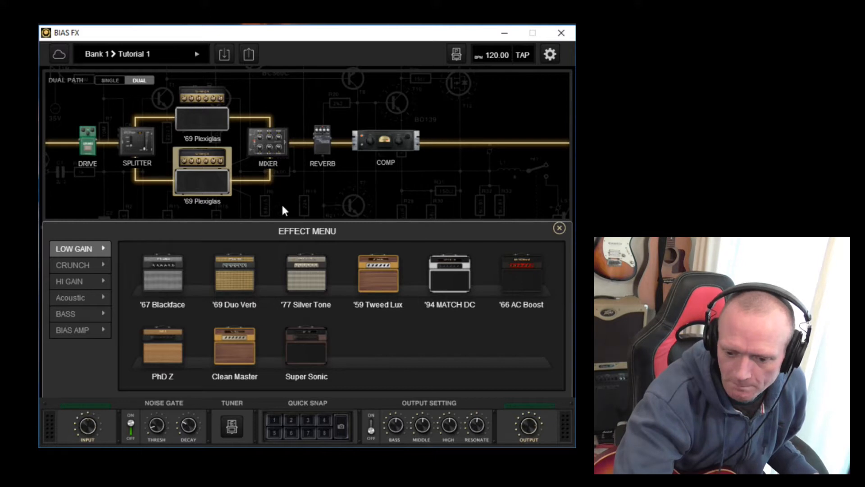
left_click(74, 265)
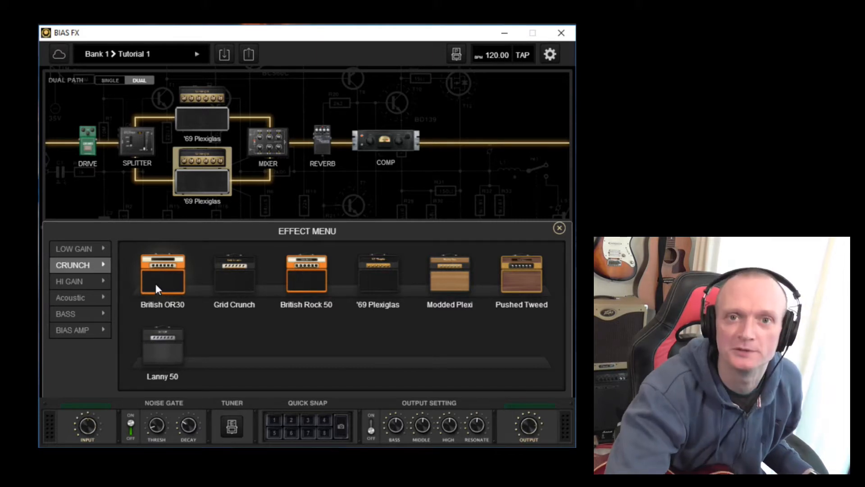
left_click_drag(155, 284, 195, 204)
left_click(207, 191)
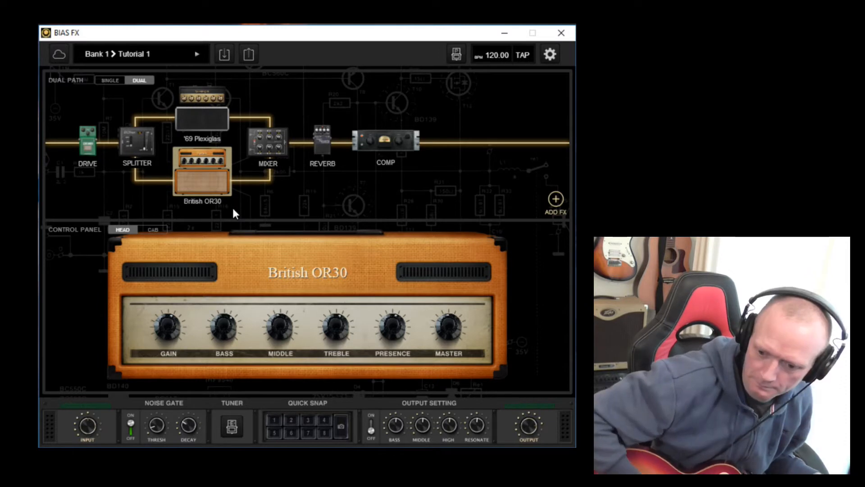
Examine the '69 Plexiglas, splitter and mixer controls of the dual path, ending with the '69 Plexiglas selected.
mouse_move(226, 208)
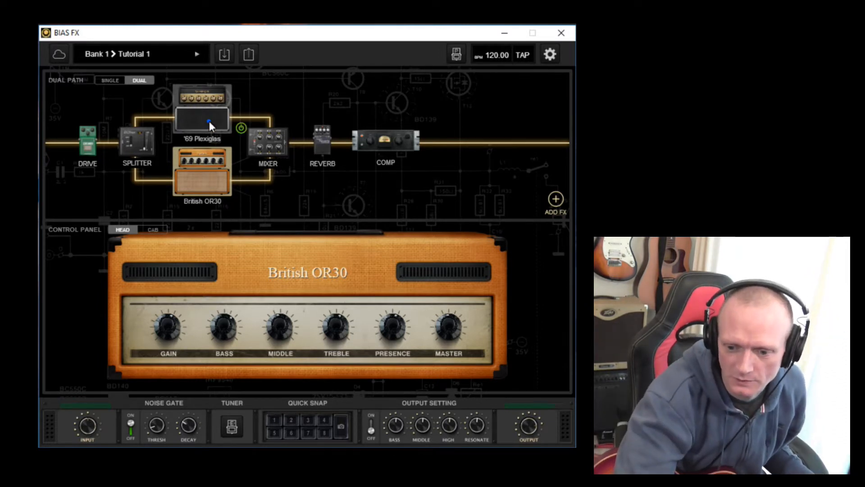
left_click(190, 120)
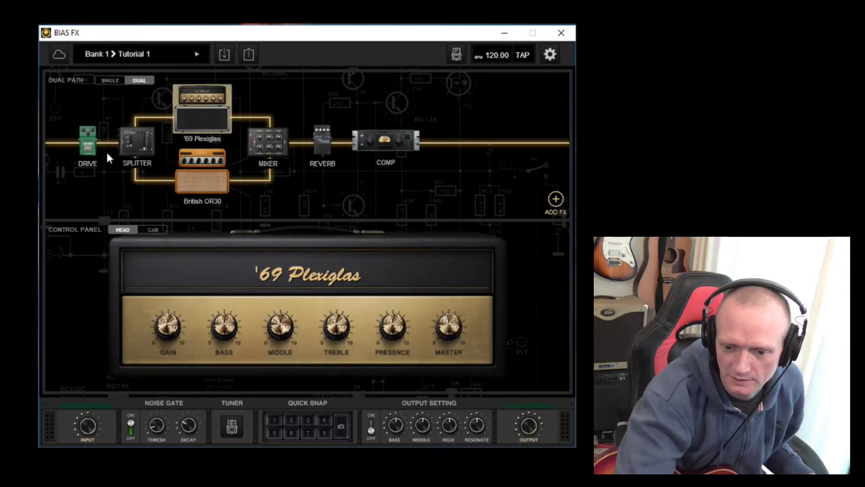
left_click(132, 147)
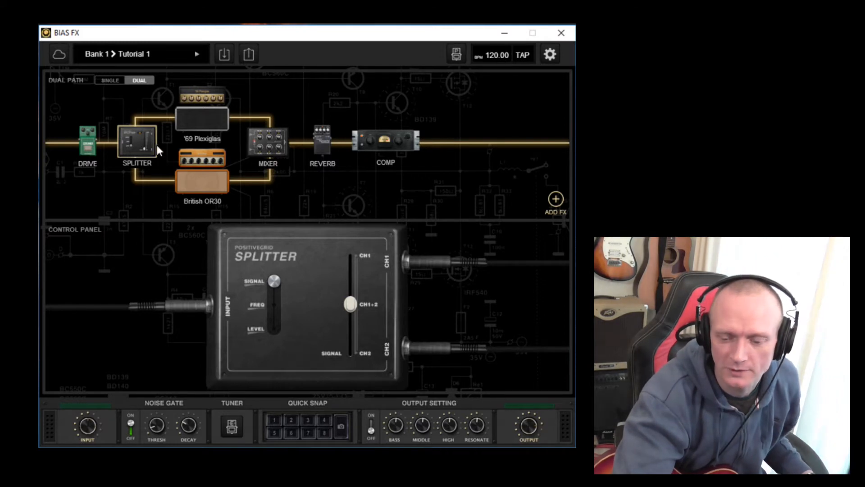
left_click(274, 142)
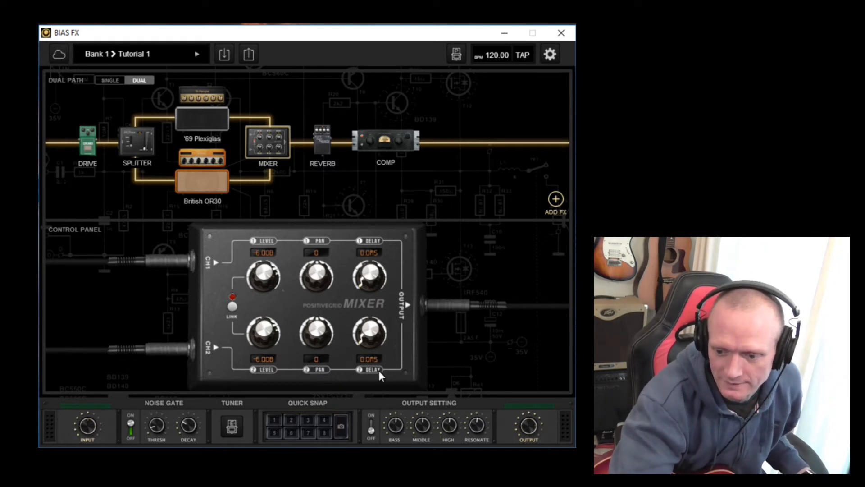
left_click(201, 119)
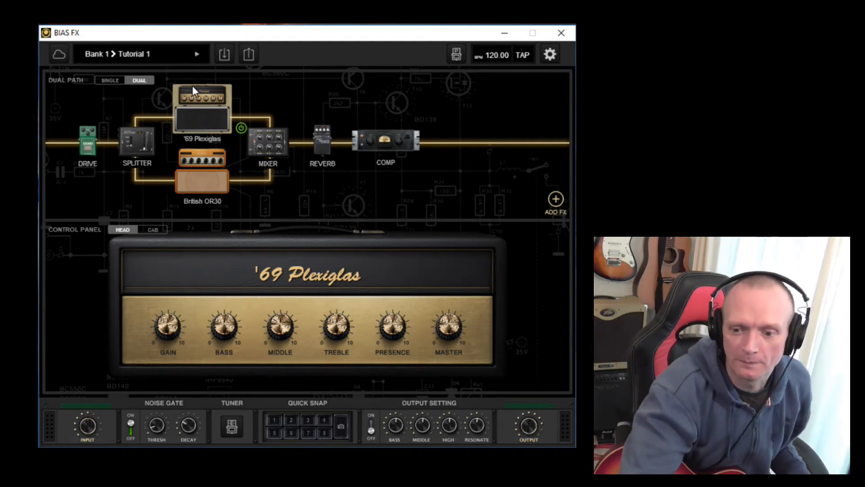
Save the rig as a new preset named "Tutorial dual amp" in Bank 1.
left_click(228, 51)
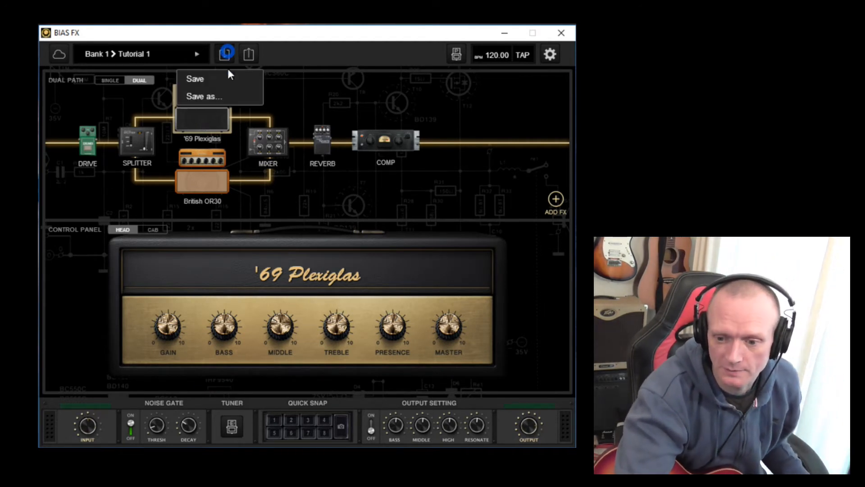
left_click(224, 91)
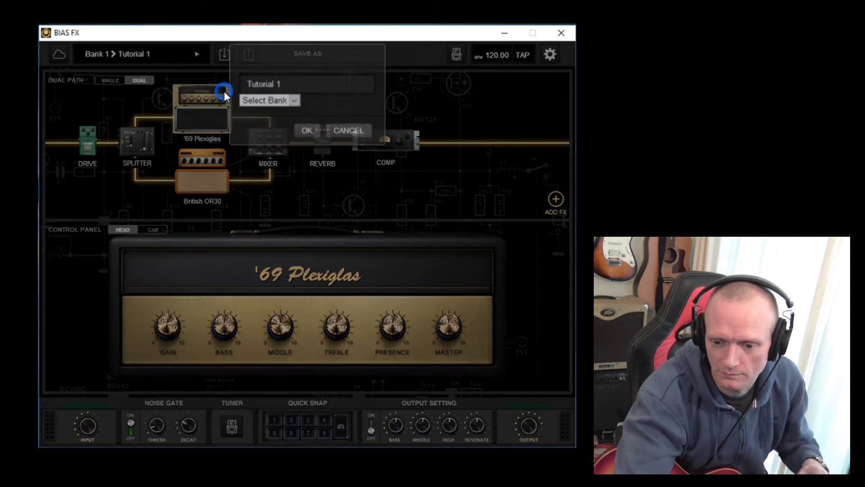
left_click(328, 115)
key("BackSpace")
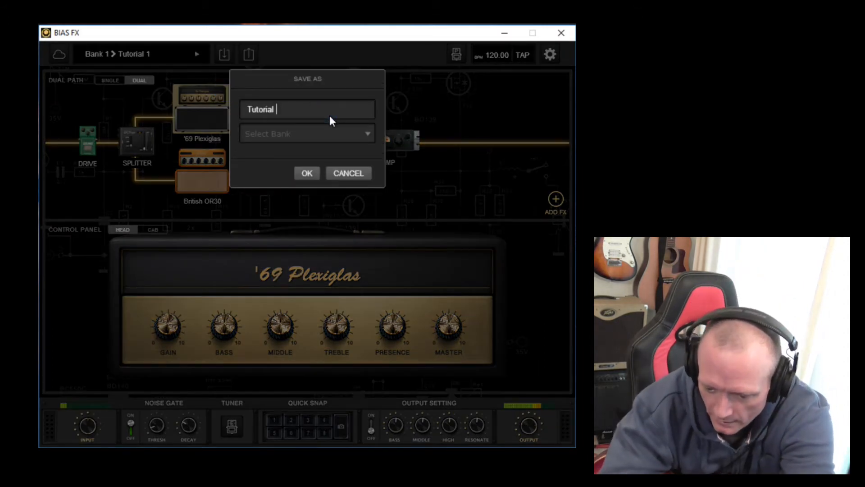
type("dual amp")
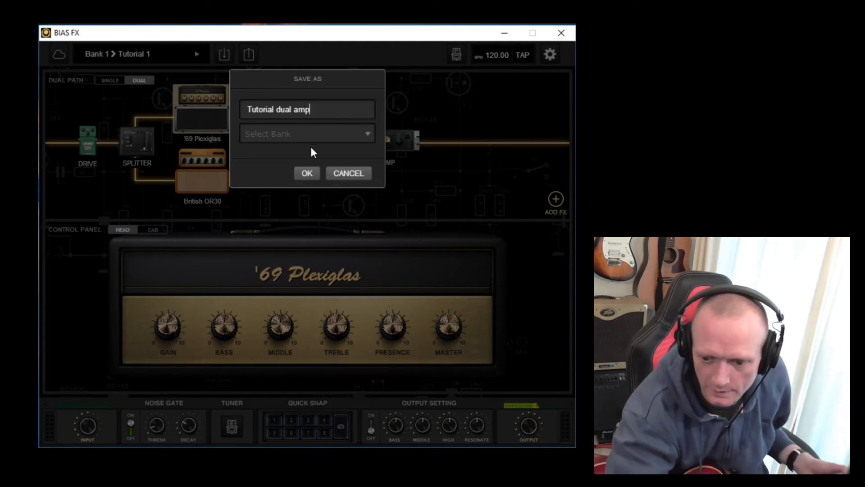
left_click(301, 133)
left_click(285, 150)
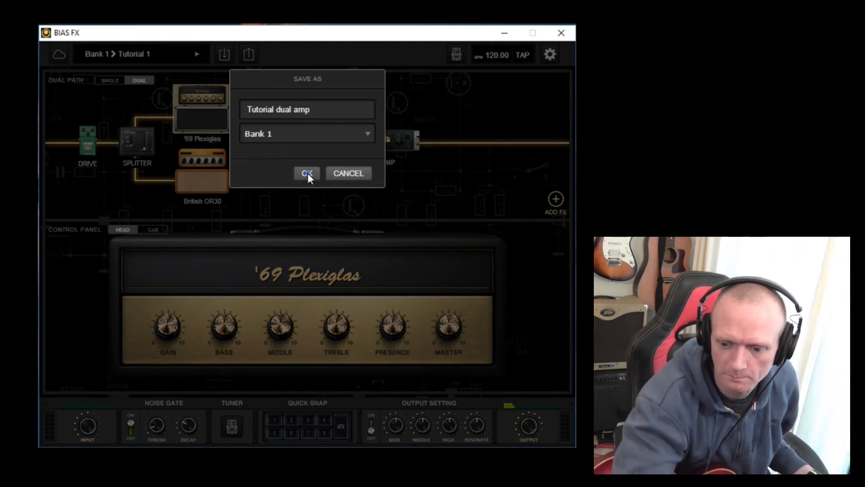
left_click(307, 173)
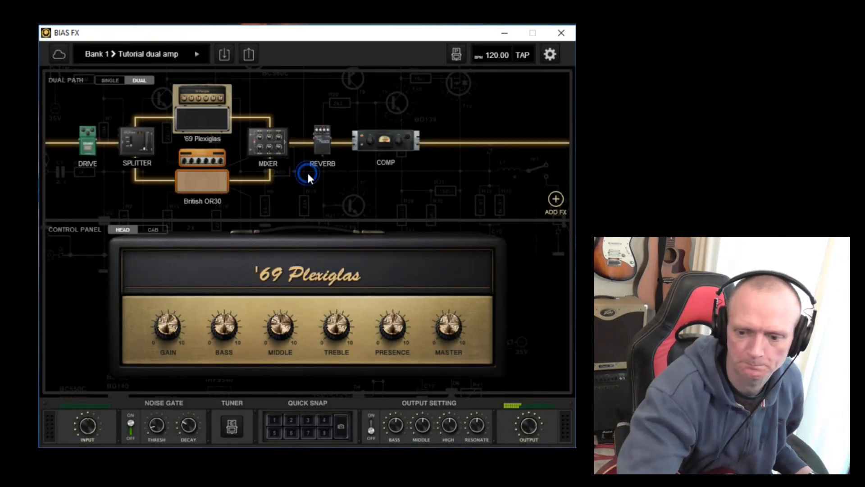
Look through the preset banks and mark the Tutorial dual amp preset in Bank 1 as a favorite.
left_click(182, 58)
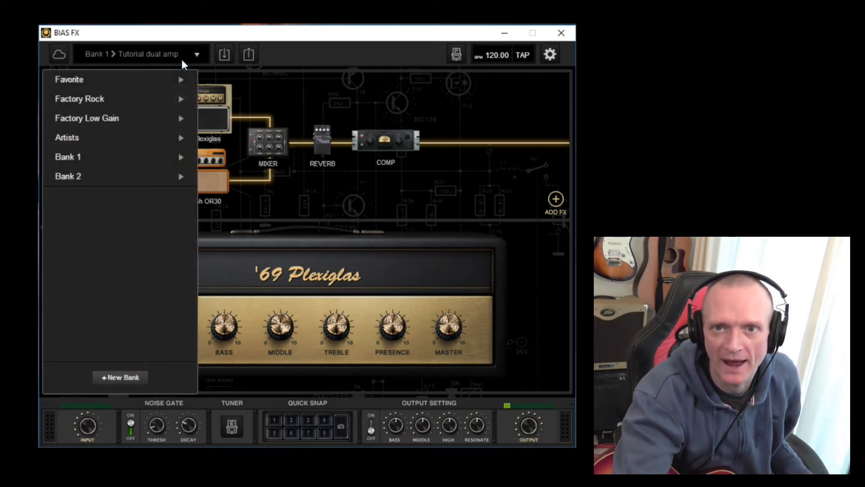
mouse_move(77, 83)
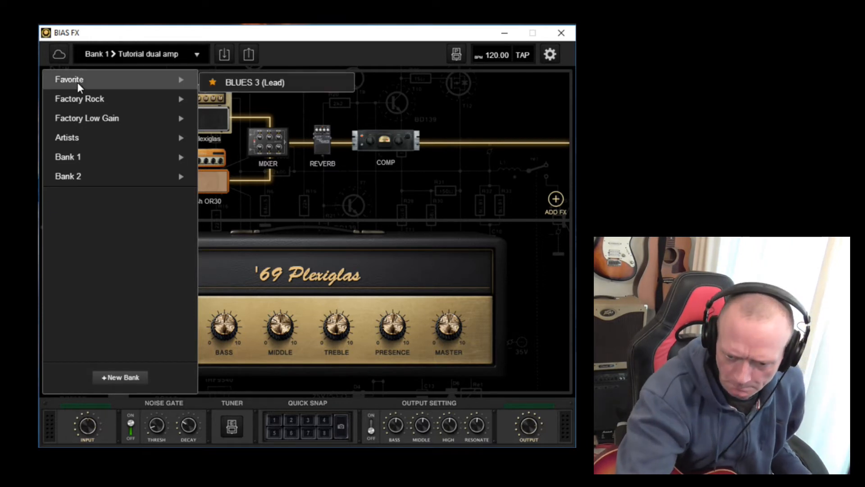
mouse_move(85, 102)
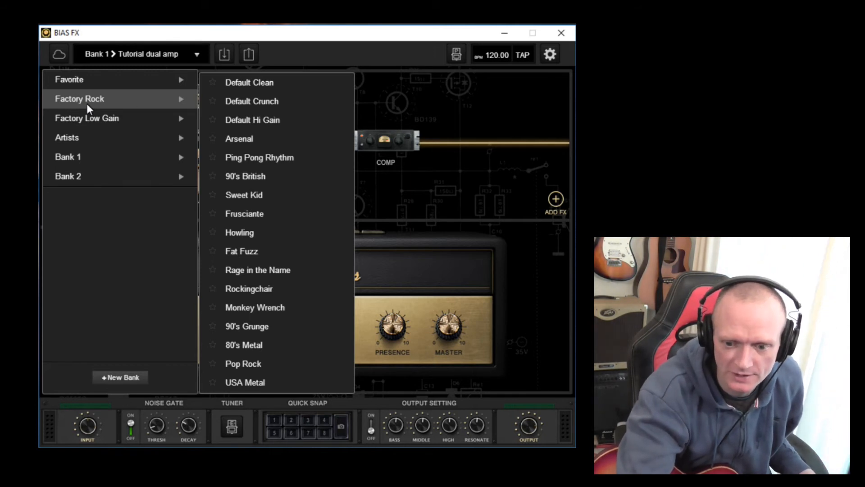
mouse_move(85, 139)
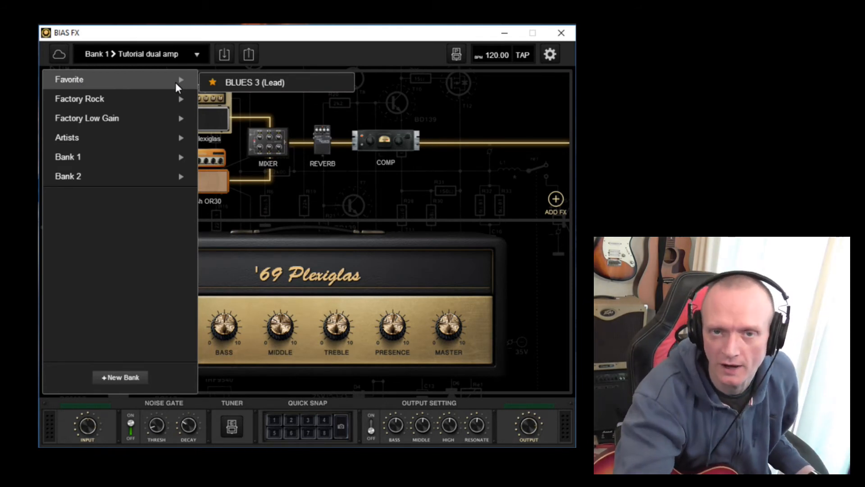
mouse_move(113, 159)
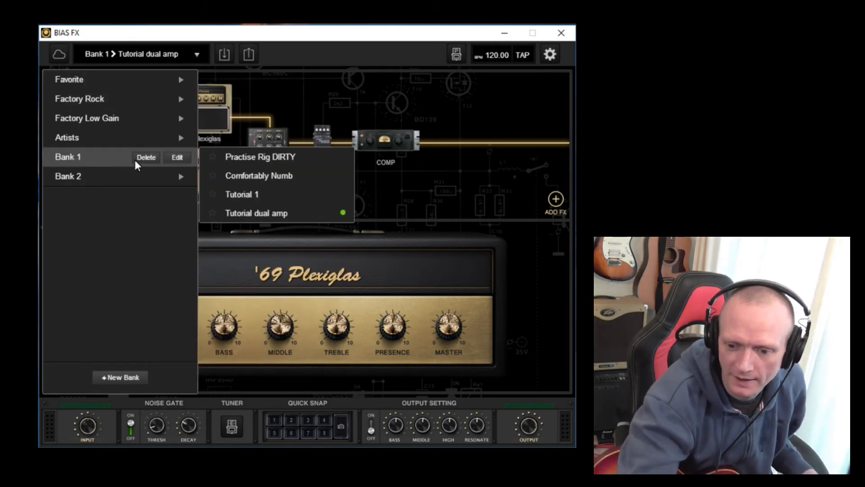
left_click(212, 213)
mouse_move(138, 81)
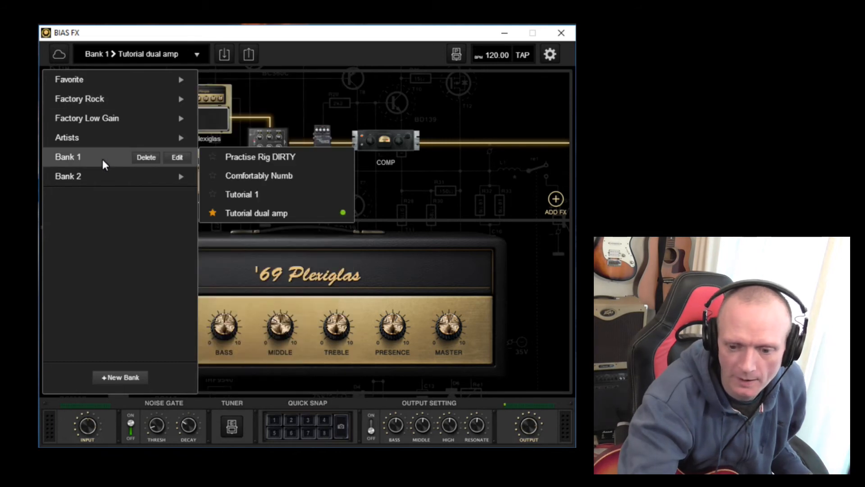
Create a new preset bank named "Youtube".
mouse_move(94, 159)
mouse_move(89, 174)
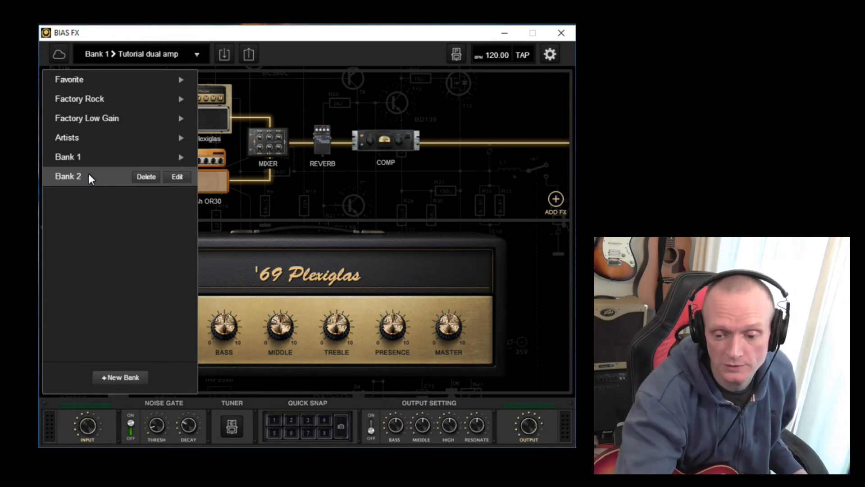
left_click(115, 379)
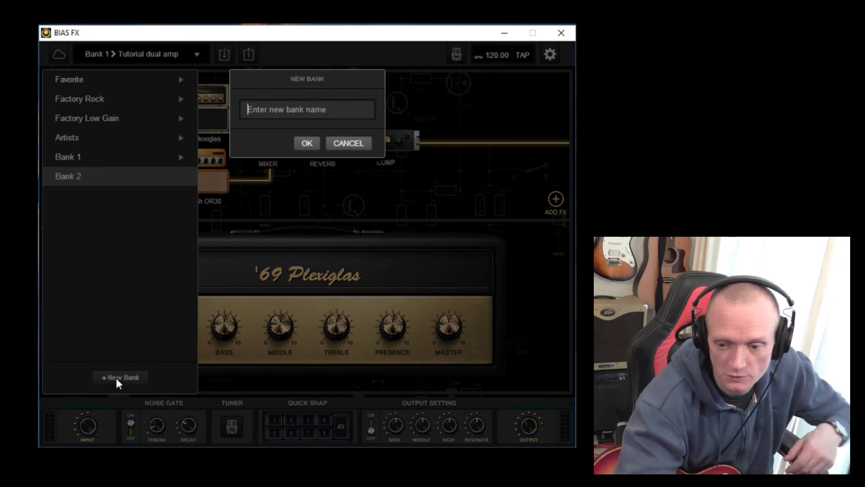
type("Youtube")
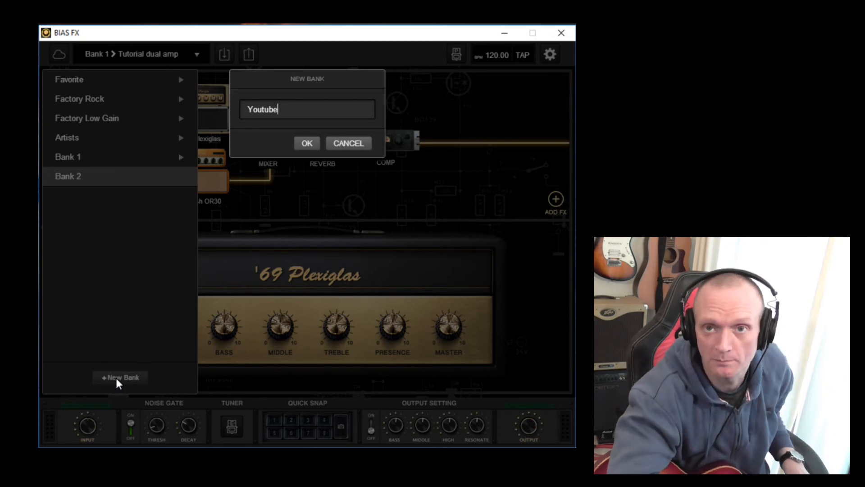
key("Return")
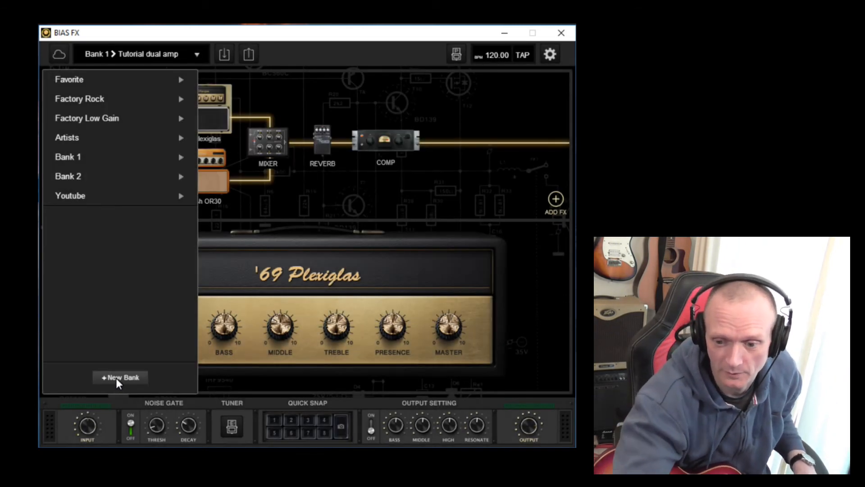
Save a copy of the Tutorial dual amp preset in the Youtube bank and view that bank's presets.
left_click(225, 54)
left_click(226, 96)
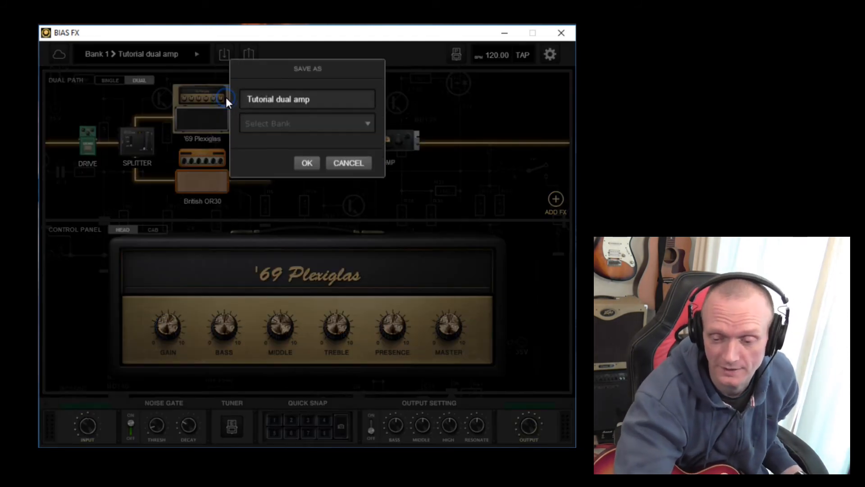
left_click(296, 134)
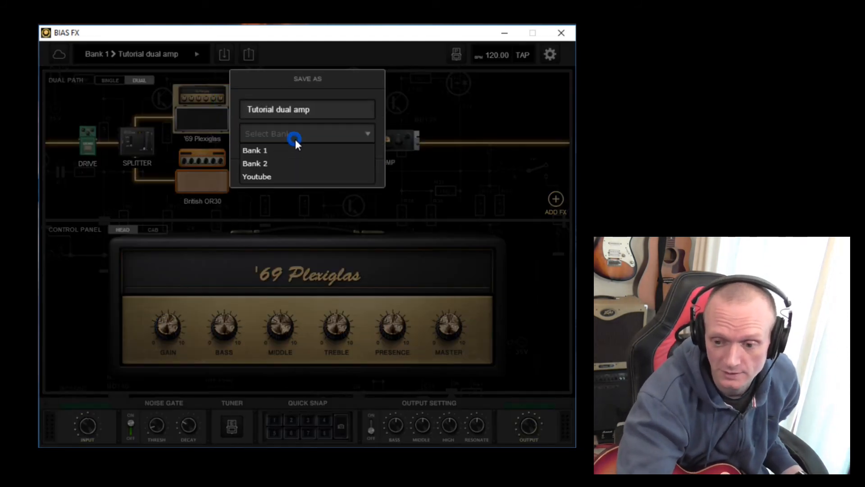
left_click(284, 175)
left_click(307, 174)
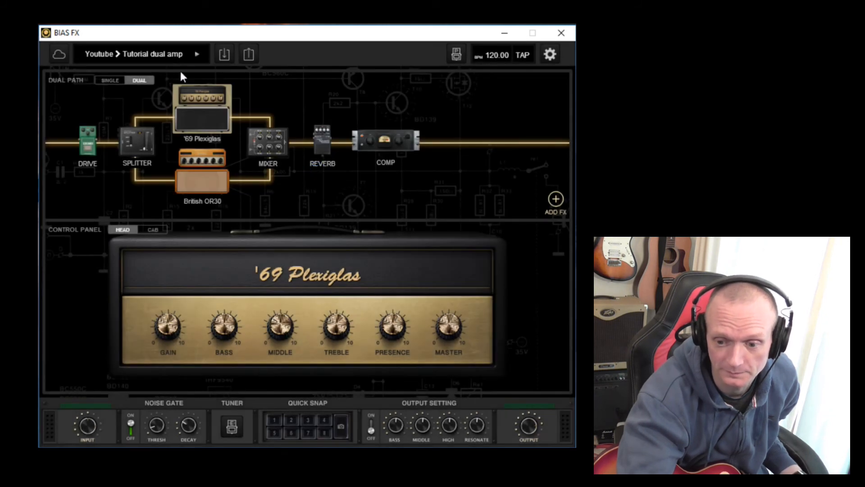
left_click(196, 53)
mouse_move(95, 196)
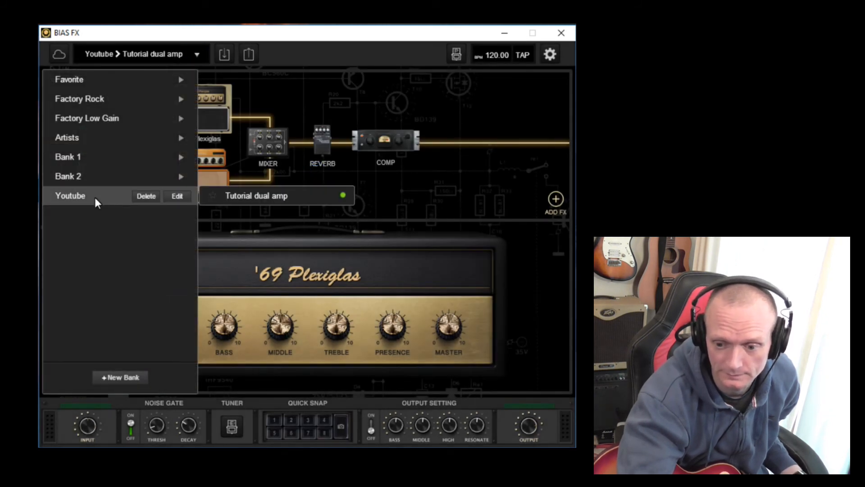